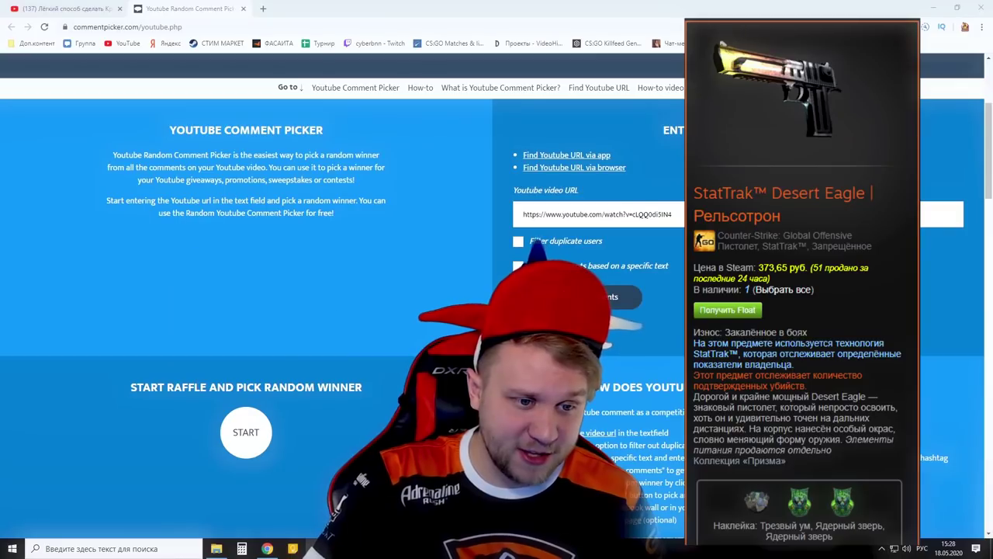
Draw a random winner from the 1404 commenters and open the winner's YouTube channel.
left_click(248, 442)
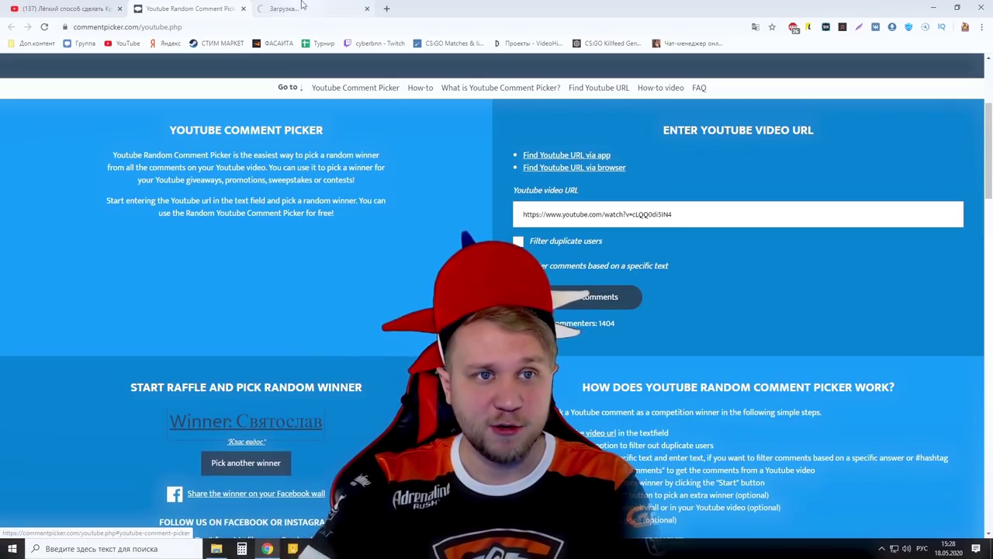
left_click(303, 7)
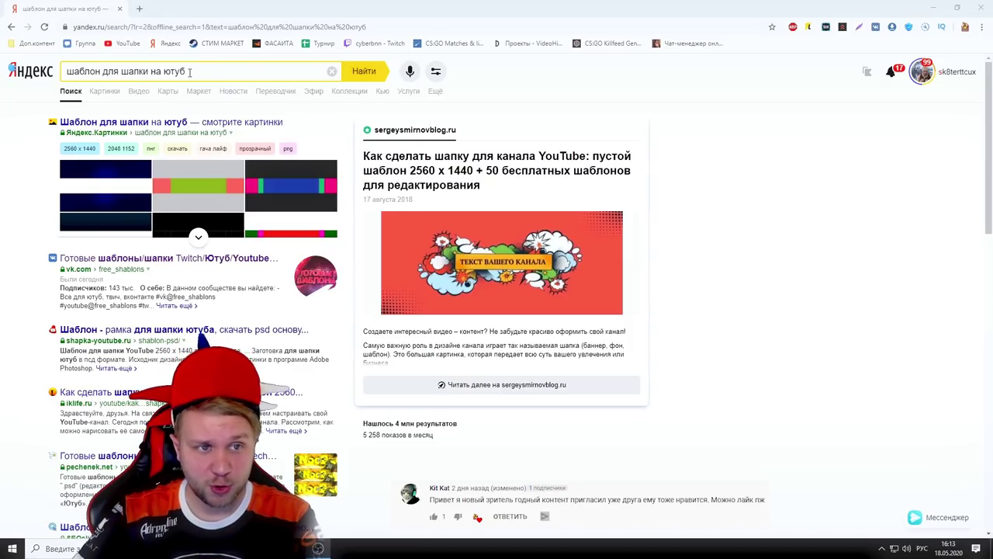
Scroll through the Yandex results to locate the banner template download.
scroll(130, 257, "down", 3)
scroll(350, 348, "down", 3)
scroll(350, 349, "up", 6)
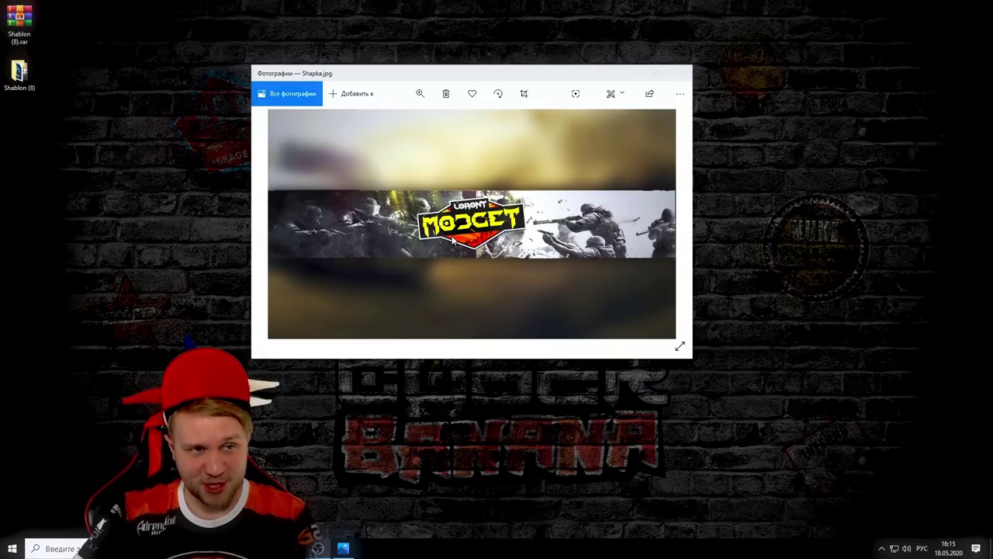
Install the Mixit.TTF font from the Shablon (8) folder, replacing the existing one, then select Shapka.psd.
double_click(26, 78)
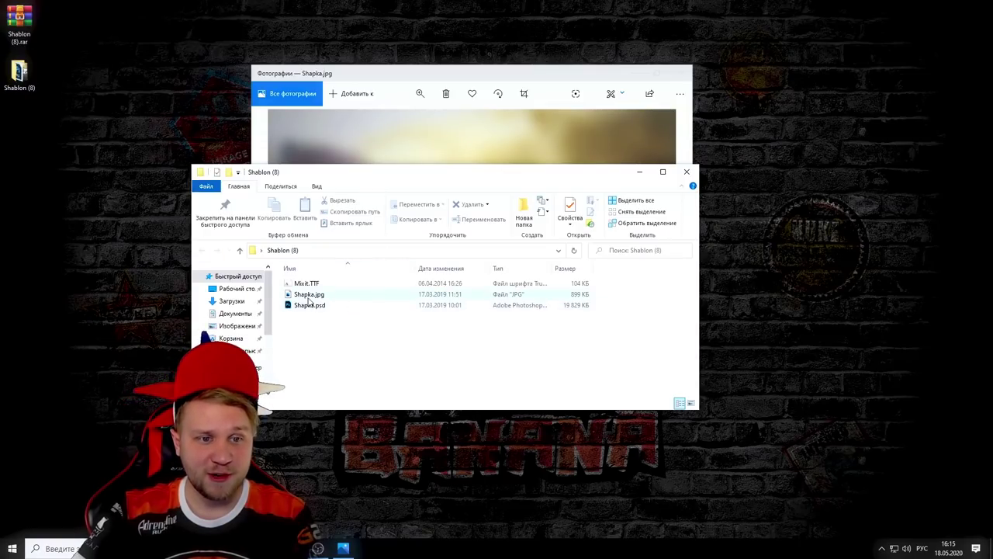
double_click(307, 285)
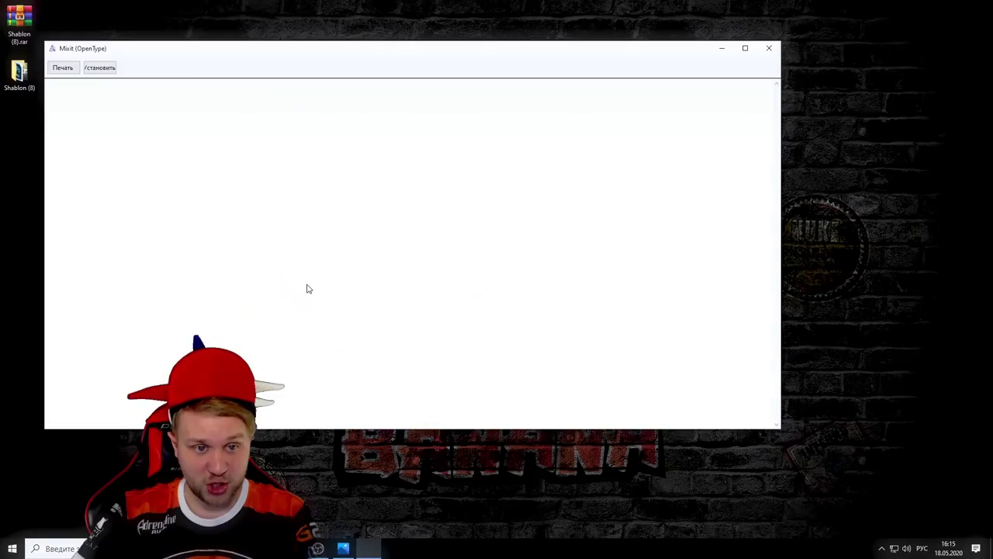
left_click(100, 67)
left_click(516, 280)
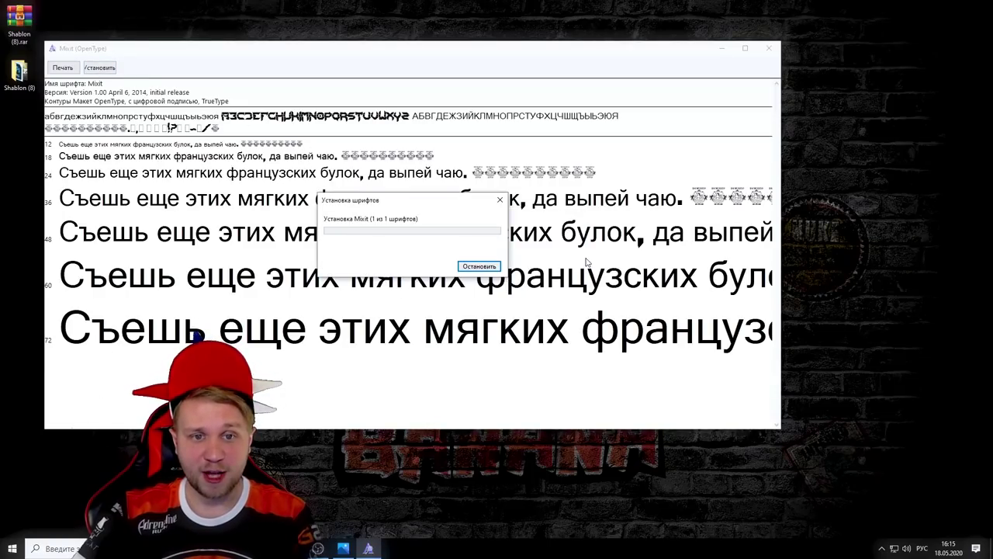
left_click(770, 49)
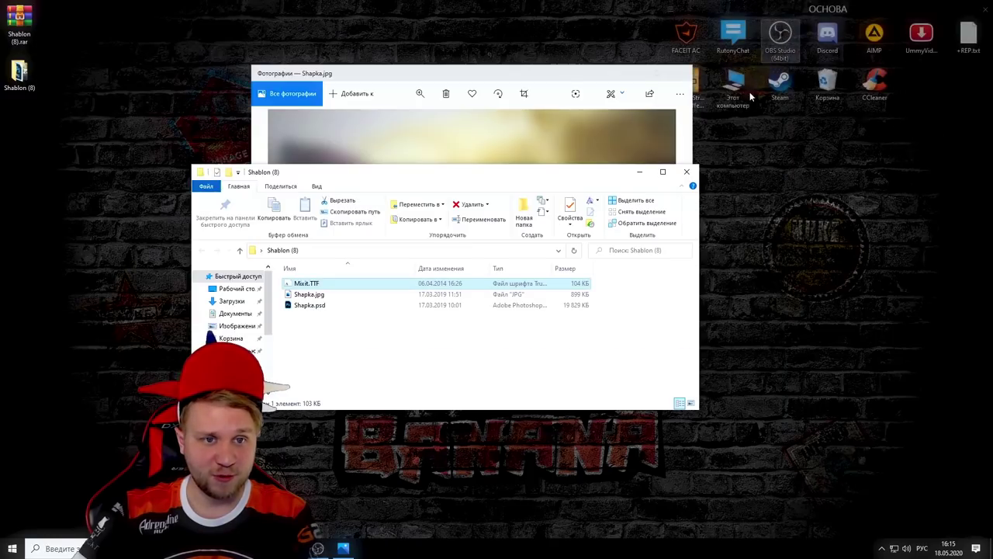
left_click(323, 308)
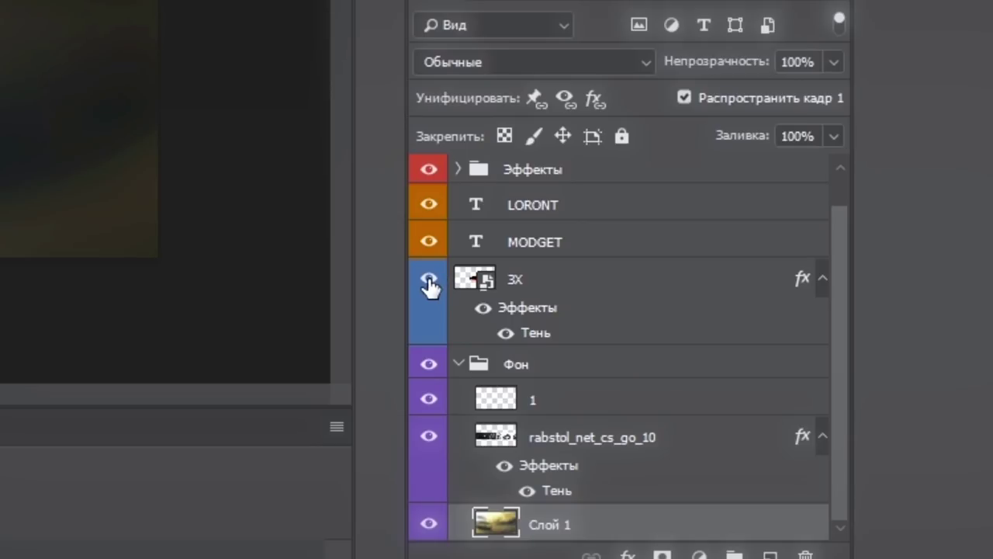
Delete the 3X logo backing and MODGET text layers, then select the rabstol_net_cs_go_10 background layer.
left_click(429, 286)
left_click(768, 423)
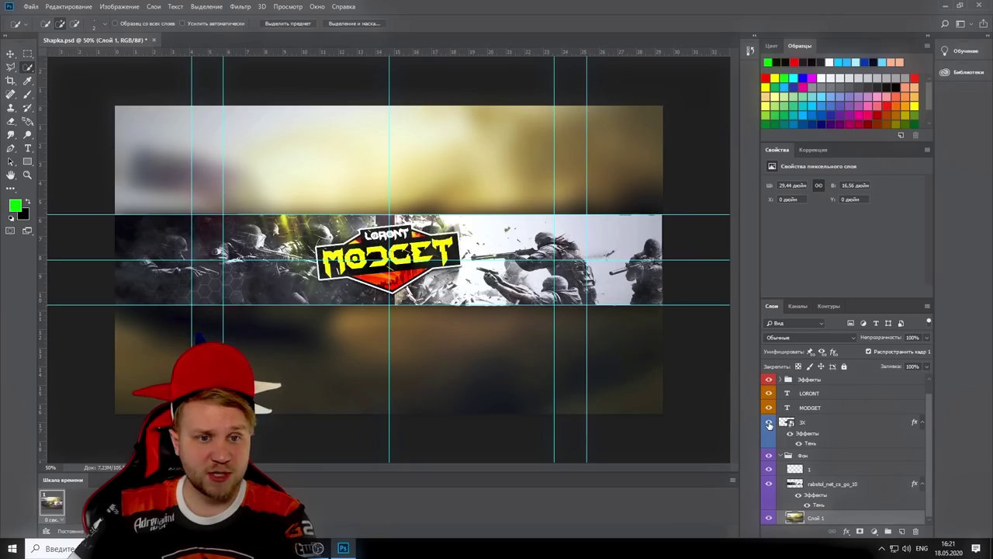
left_click(811, 425)
key("Delete")
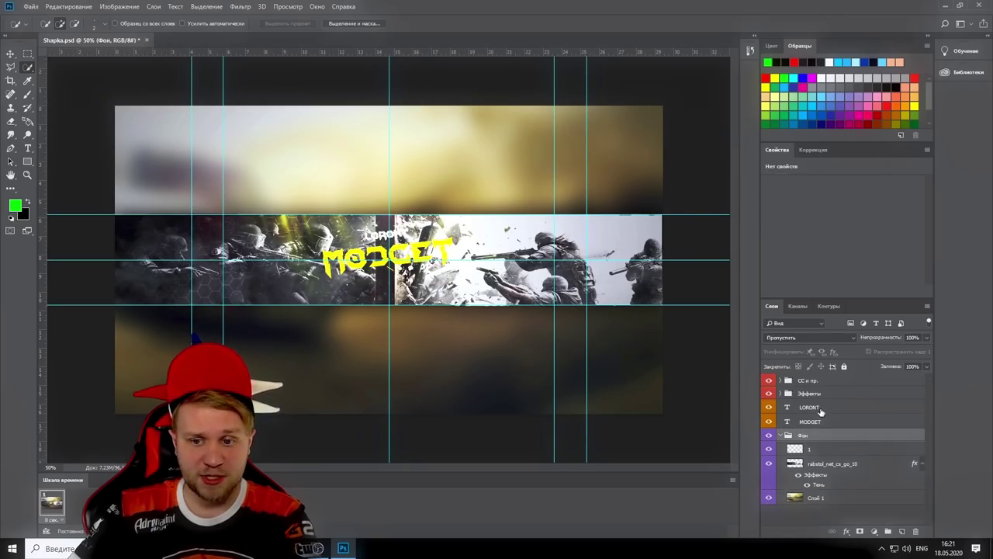
key("Delete")
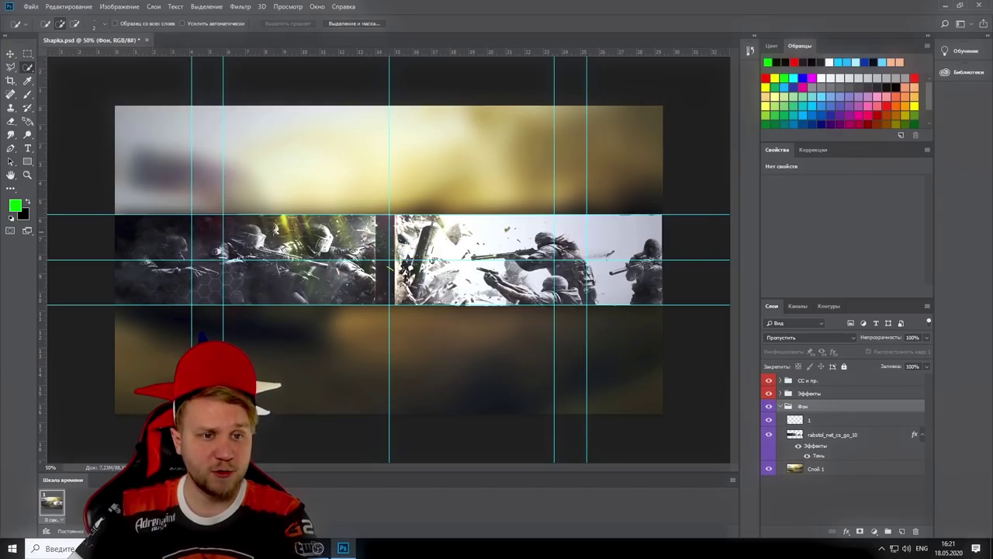
left_click(844, 437)
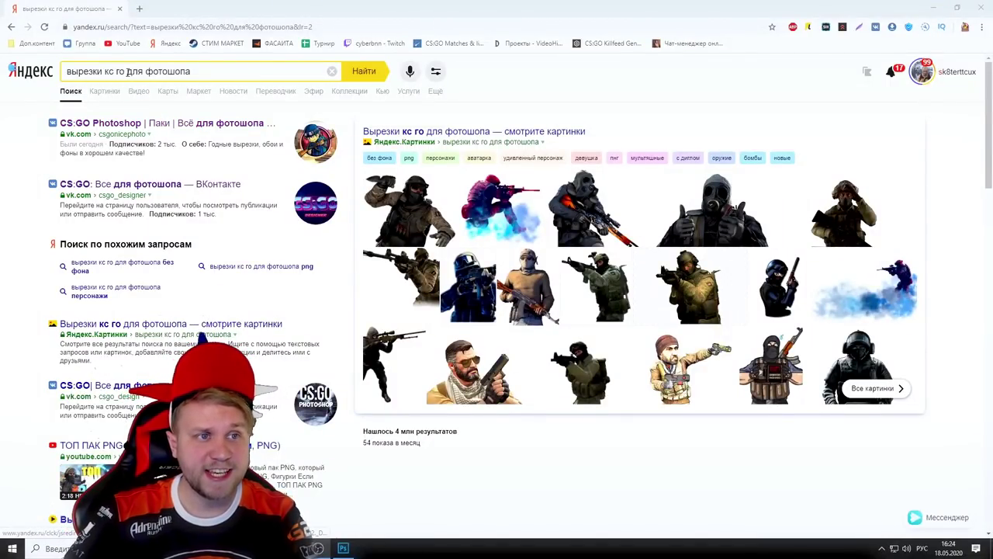
Scroll through the Yandex results for CS:GO cutouts.
scroll(360, 253, "down", 3)
scroll(360, 253, "down", 2)
scroll(372, 295, "up", 5)
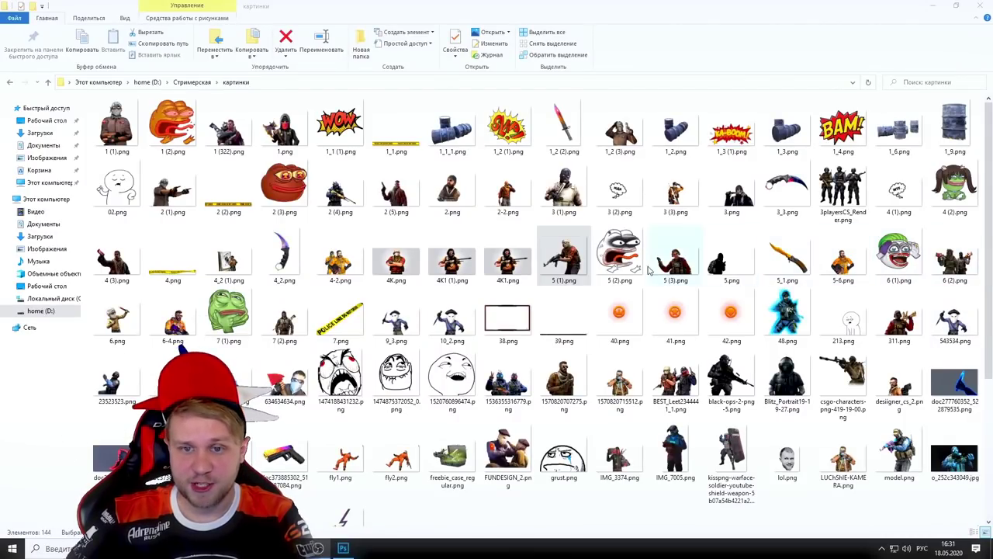
Preview the 5 (1).png character image in Photos.
double_click(576, 262)
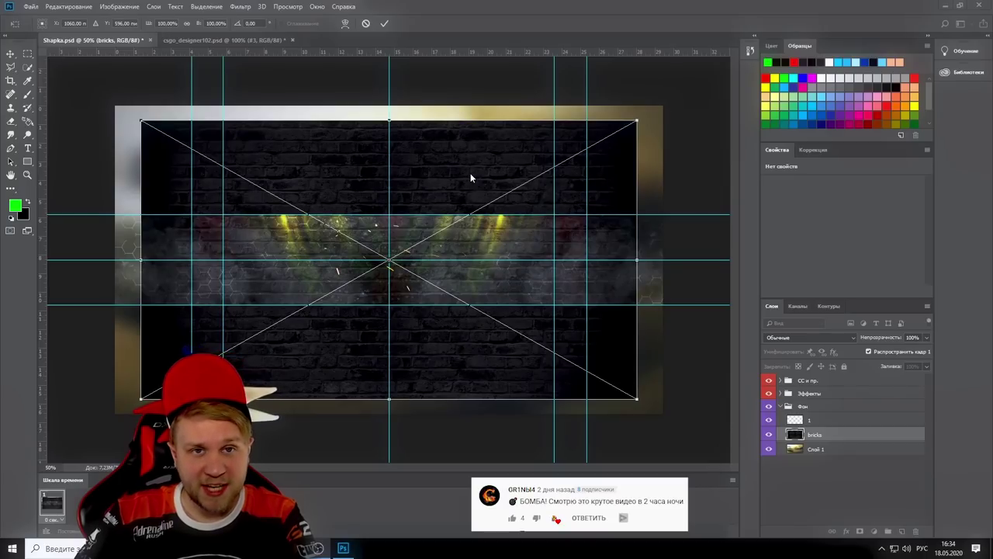
Move and enlarge the bricks layer to fill the whole banner, then commit.
left_click_drag(475, 175, 446, 191)
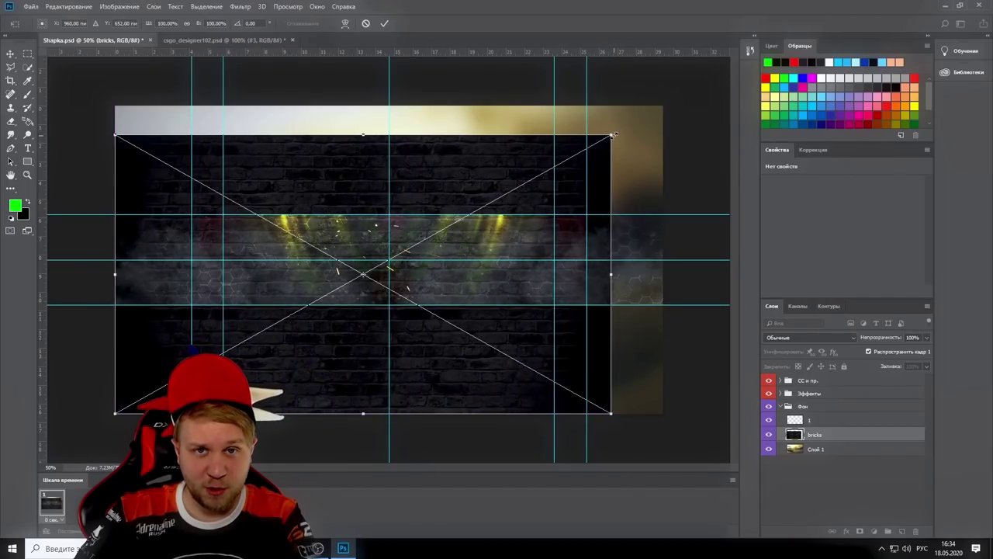
left_click_drag(613, 135, 676, 119)
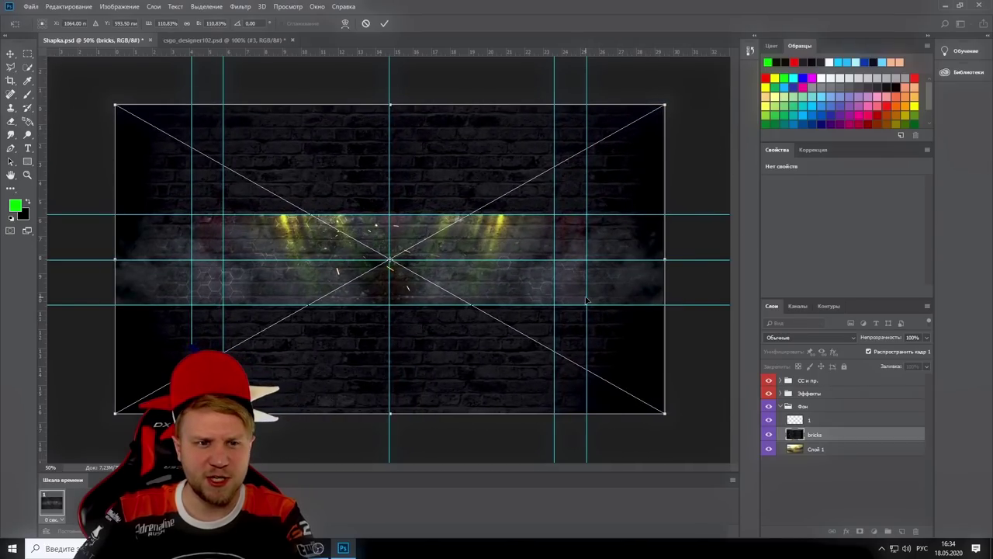
left_click(386, 24)
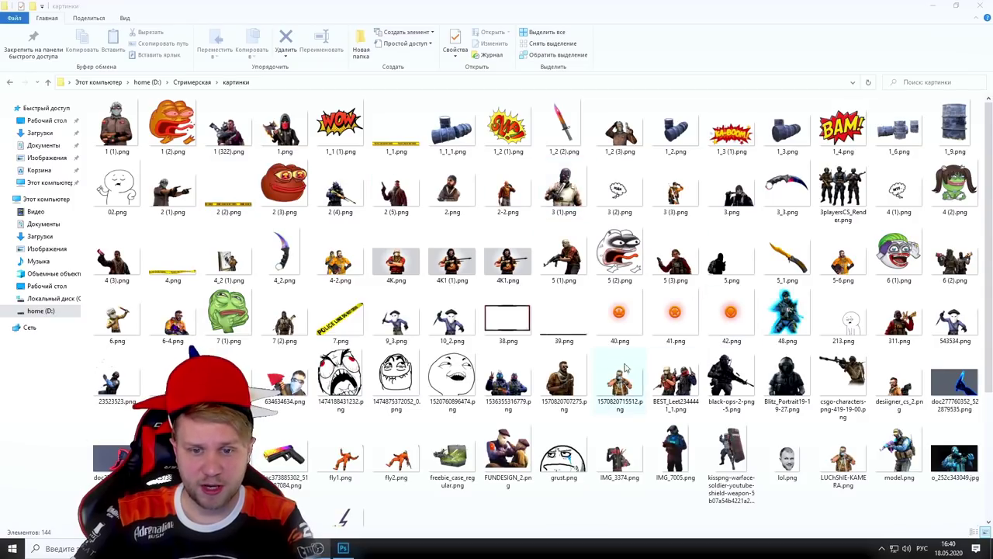
Drag 1536355316779.png and BEST_Leet2344441_1.png together into the banner.
scroll(619, 369, "down", 3)
left_click(517, 198)
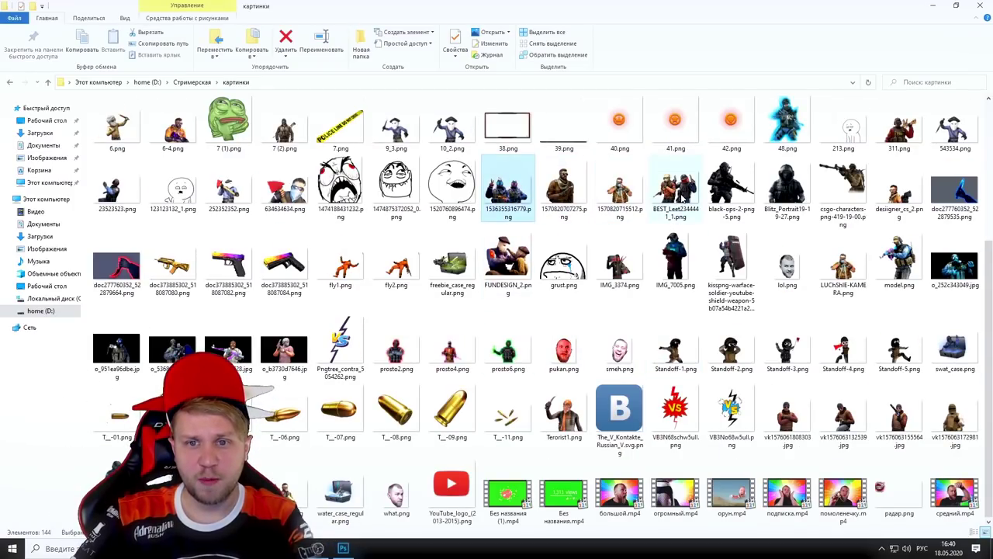
left_click(680, 200, "ctrl")
left_click_drag(675, 190, 388, 309)
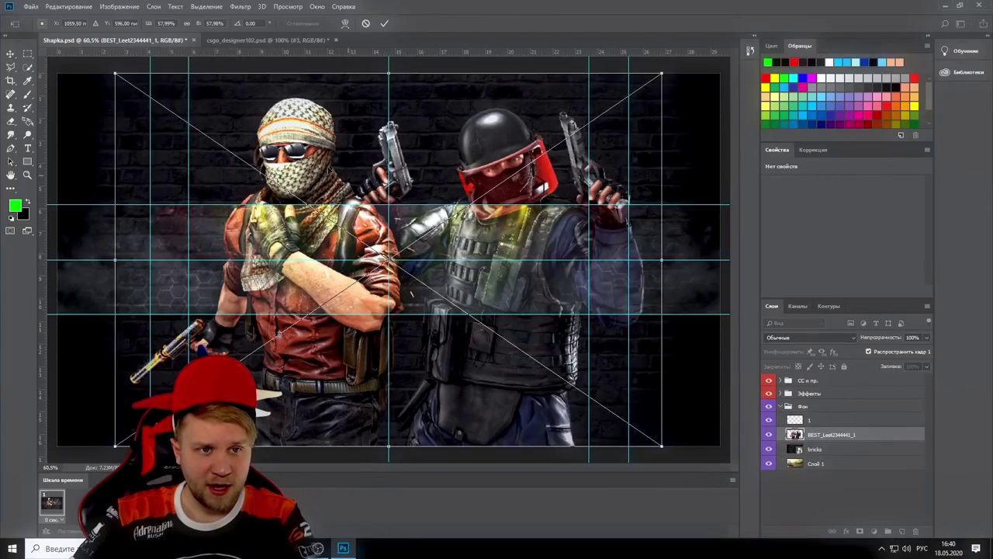
Shrink the BEST_Leet character pair and place it in the banner's middle band.
left_click_drag(113, 71, 483, 371)
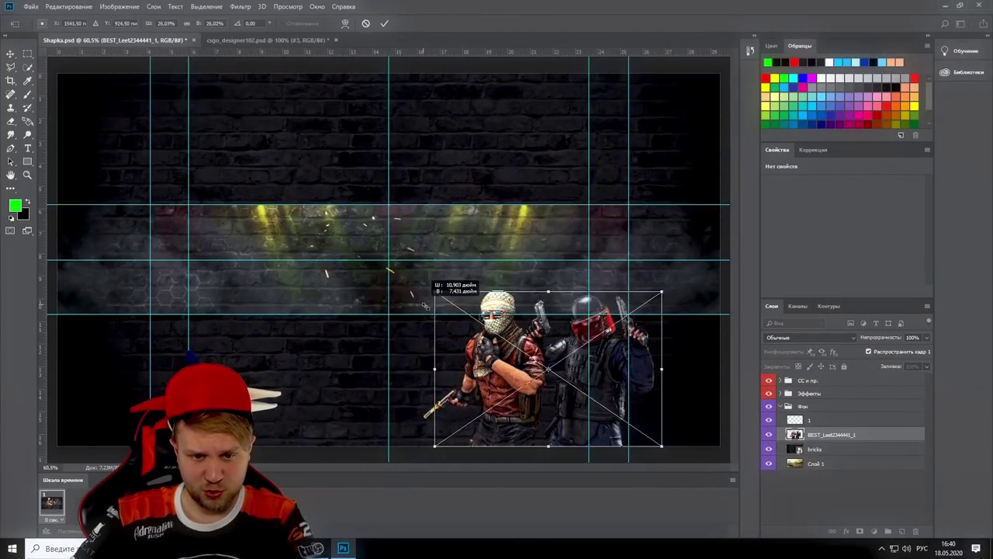
left_click_drag(551, 396, 547, 264)
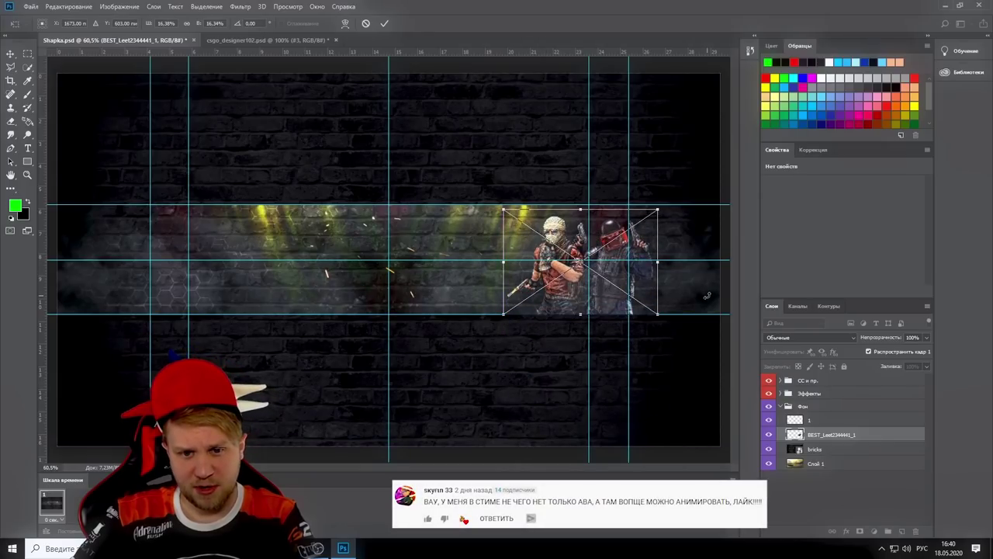
key("Return")
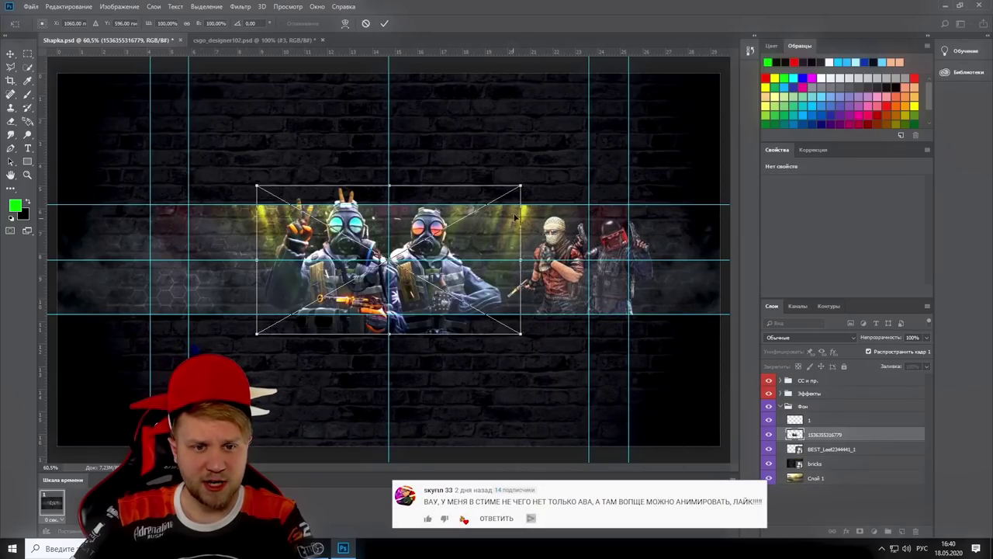
Shrink the gas-masked soldiers image toward the left side and apply it.
mouse_move(522, 185)
left_mouse_down()
mouse_move(297, 286)
mouse_move(272, 281)
left_mouse_up()
left_click_drag(334, 195, 312, 203)
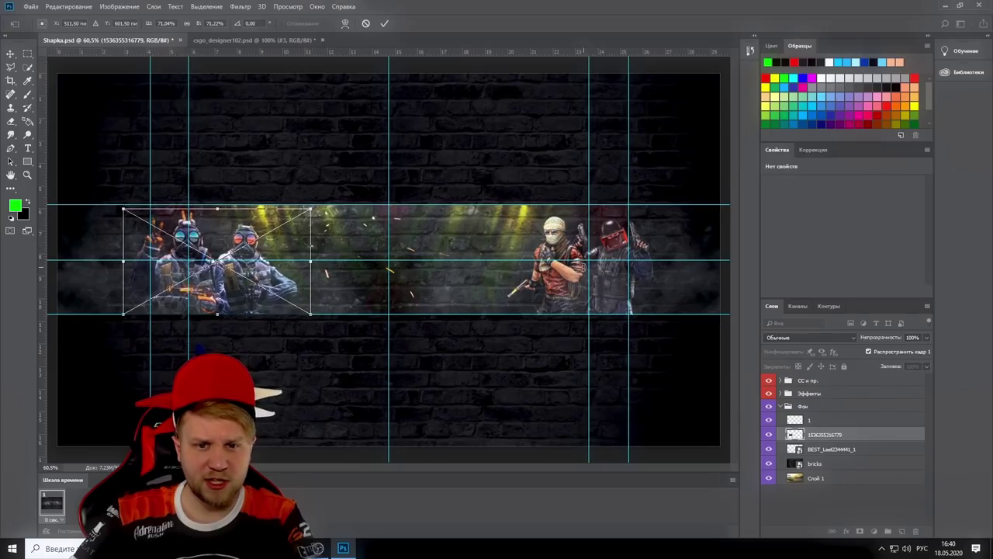
left_click(385, 22)
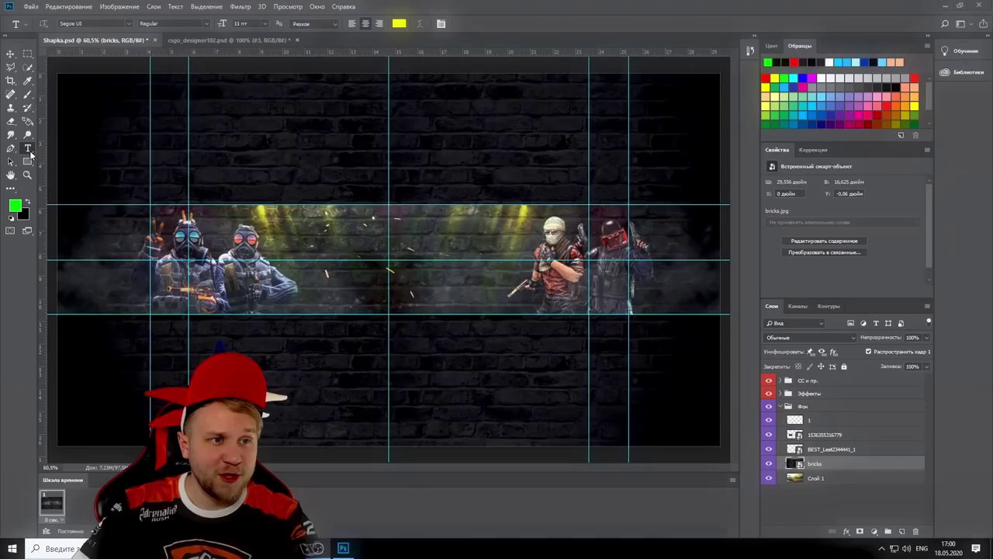
Create a YOUTUBE text layer in the NEON font at 180 pt mid-banner.
left_click(386, 264)
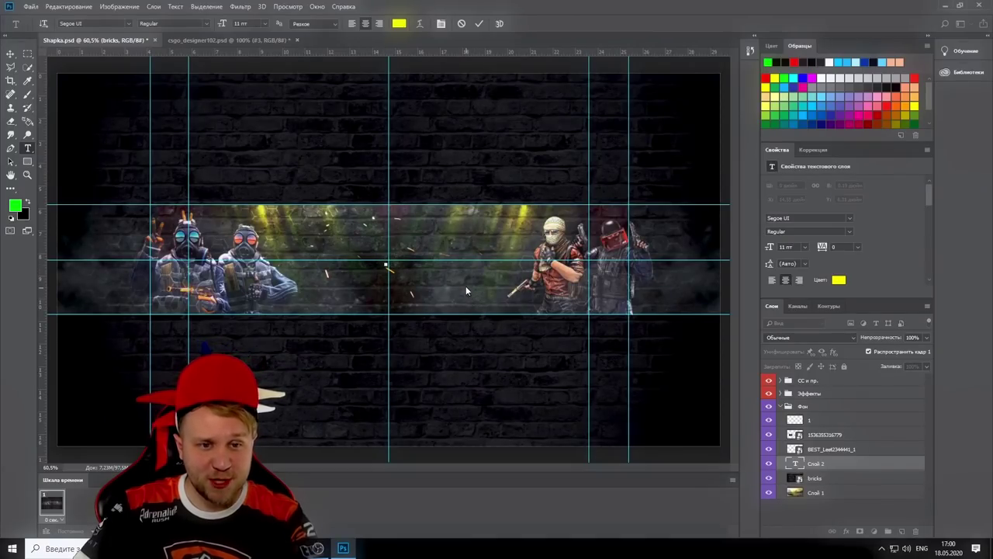
left_click(130, 24)
scroll(124, 355, "down", 3)
scroll(124, 355, "down", 3)
scroll(124, 355, "down", 3)
scroll(124, 355, "down", 3)
scroll(124, 355, "down", 3)
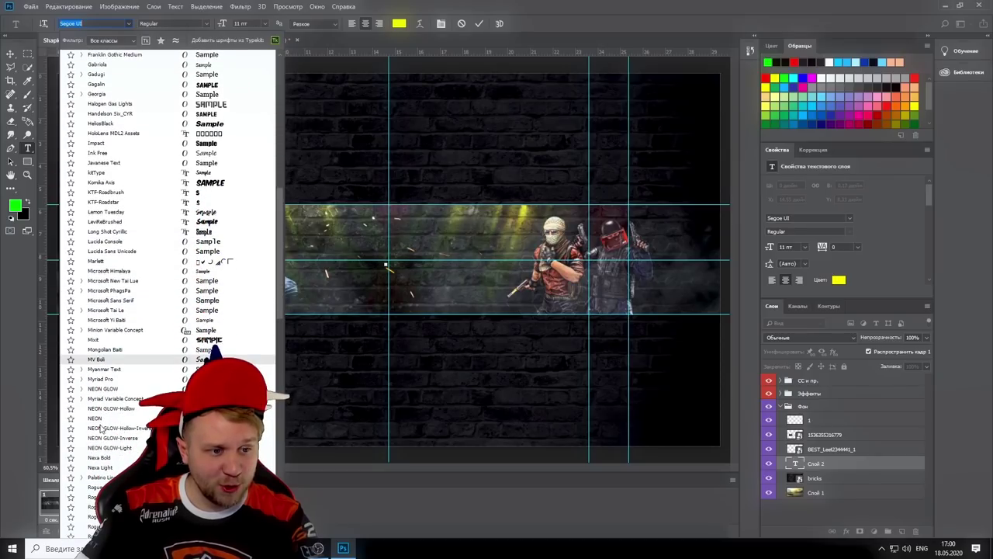
left_click(125, 423)
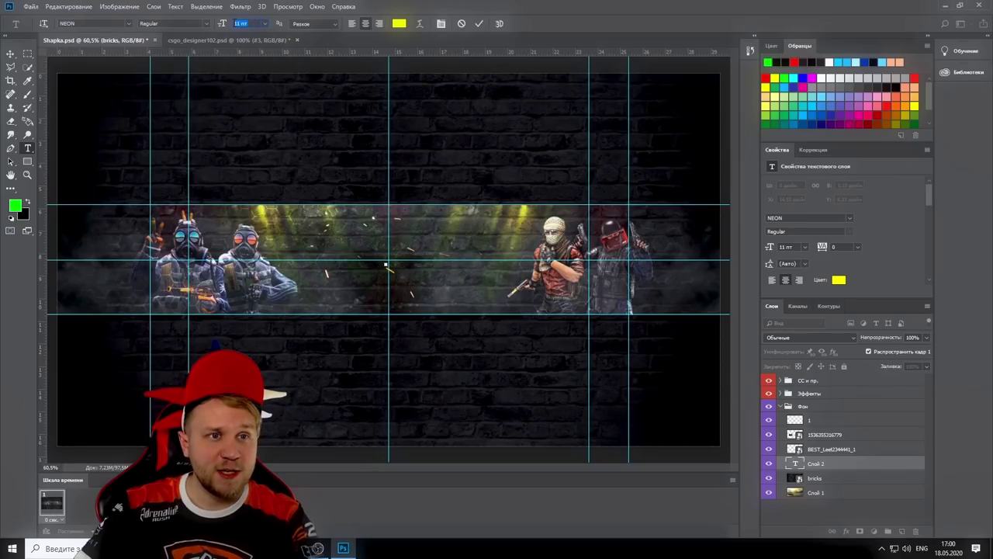
type("180")
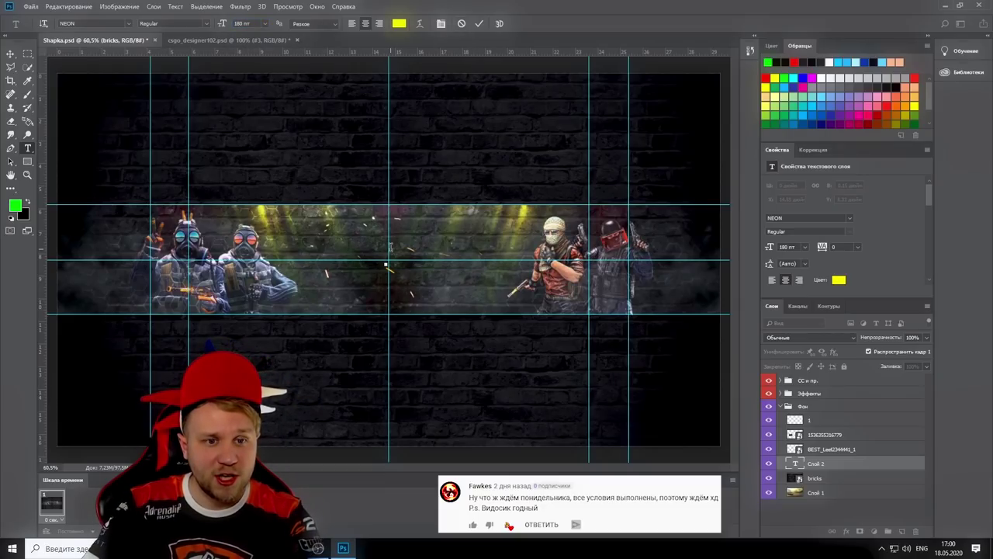
type("YOUTUBE")
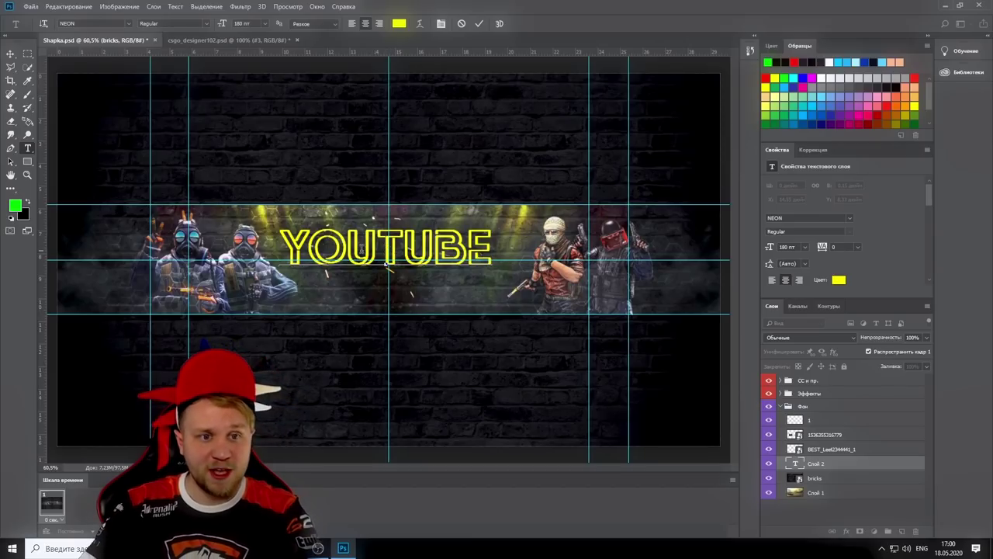
left_click(478, 23)
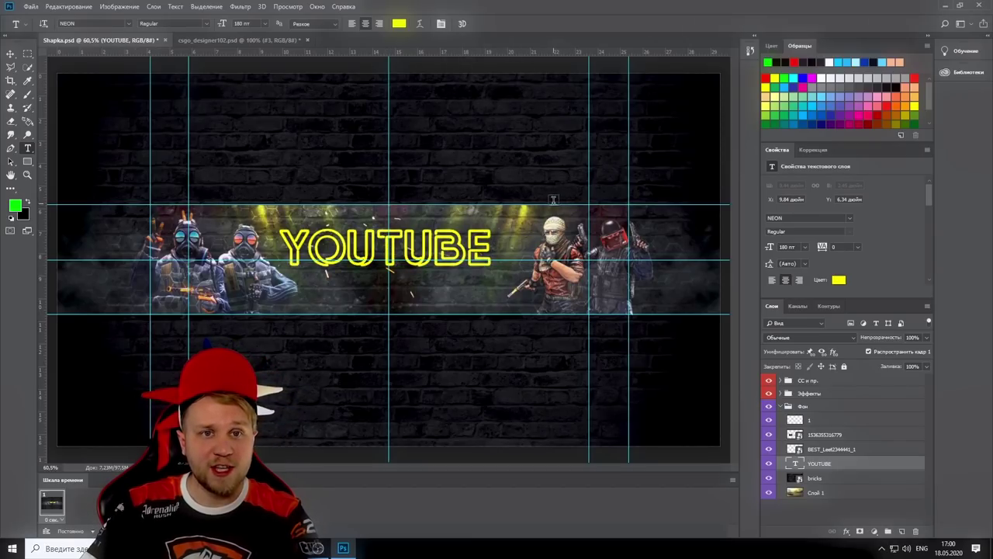
Align YOUTUBE with Слой 1 on vertical and horizontal centres, then deselect.
left_click(830, 493)
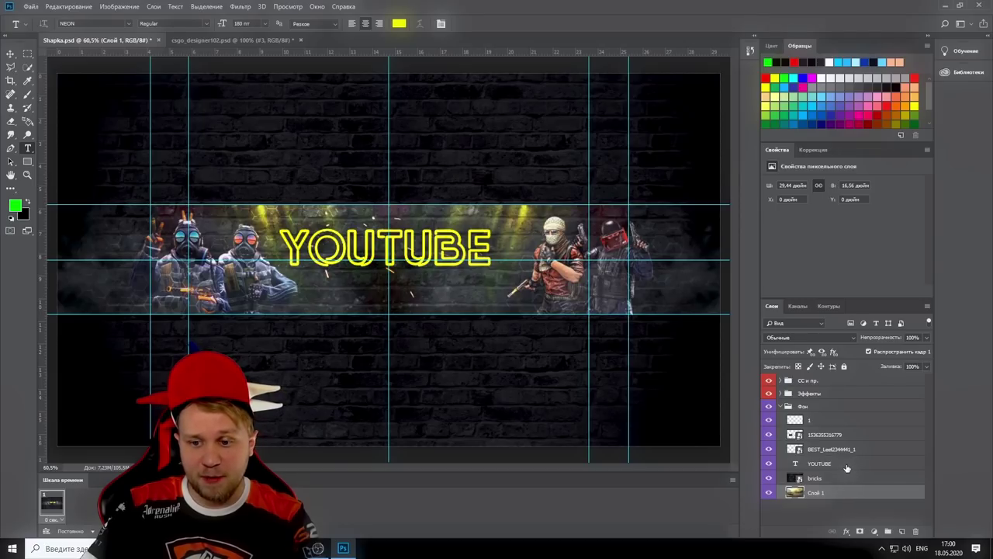
left_click(848, 464, "ctrl")
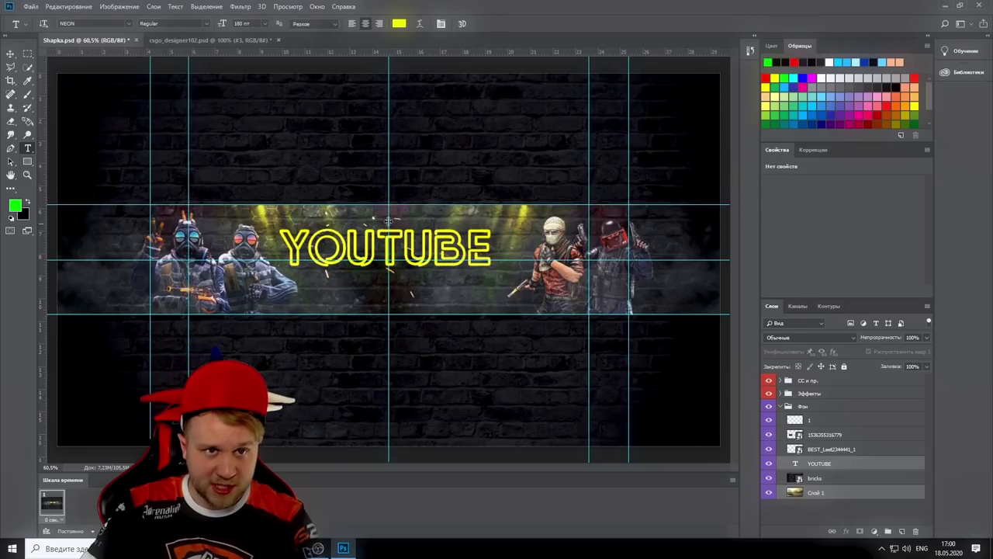
left_click(11, 56)
left_click(206, 26)
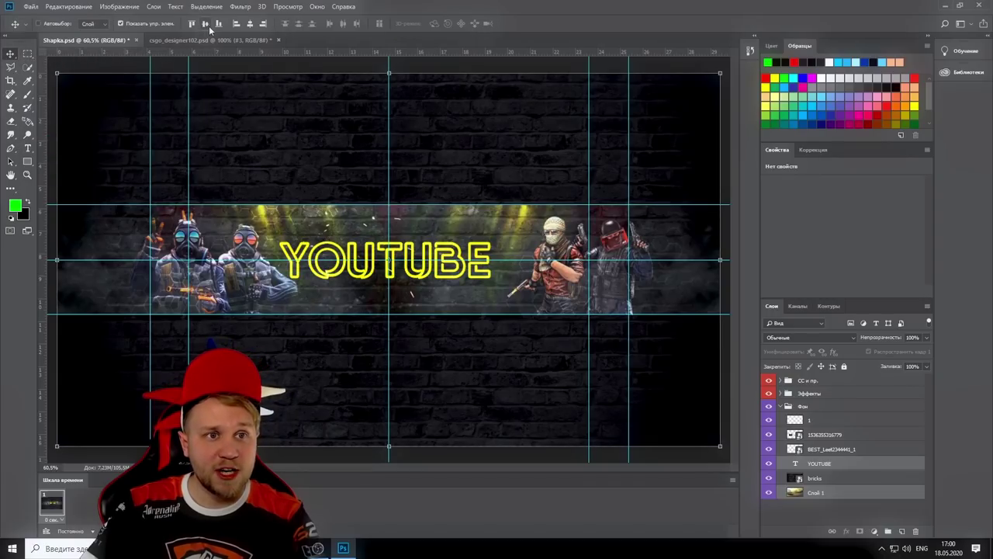
left_click(250, 24)
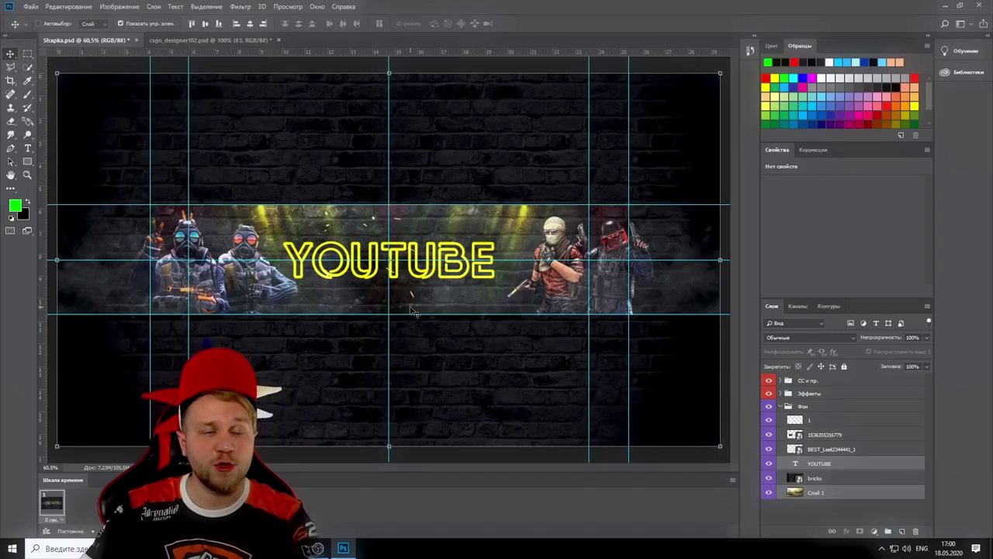
left_click(860, 515)
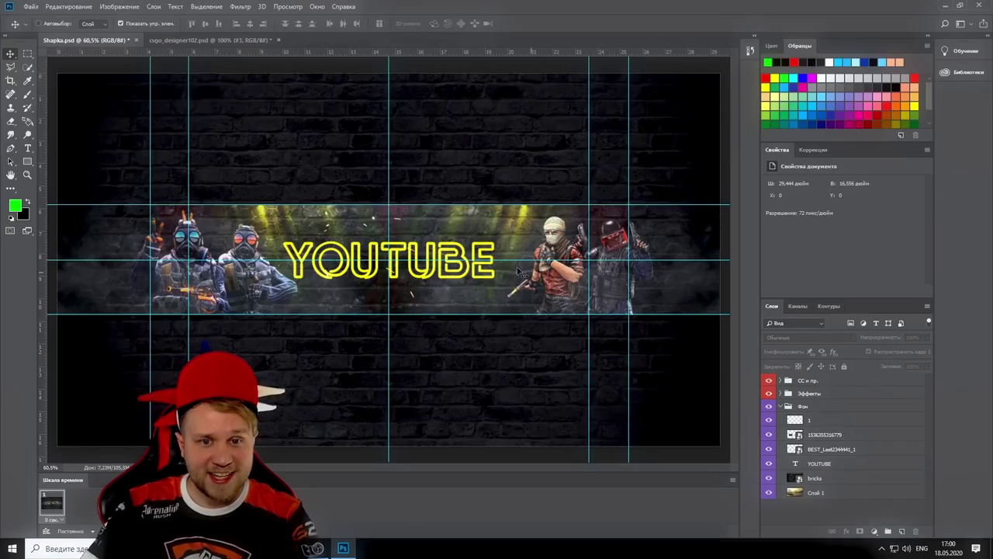
Nudge the right characters slightly right and the left soldiers left, then edit YOUTUBE's layer style.
left_click(582, 299)
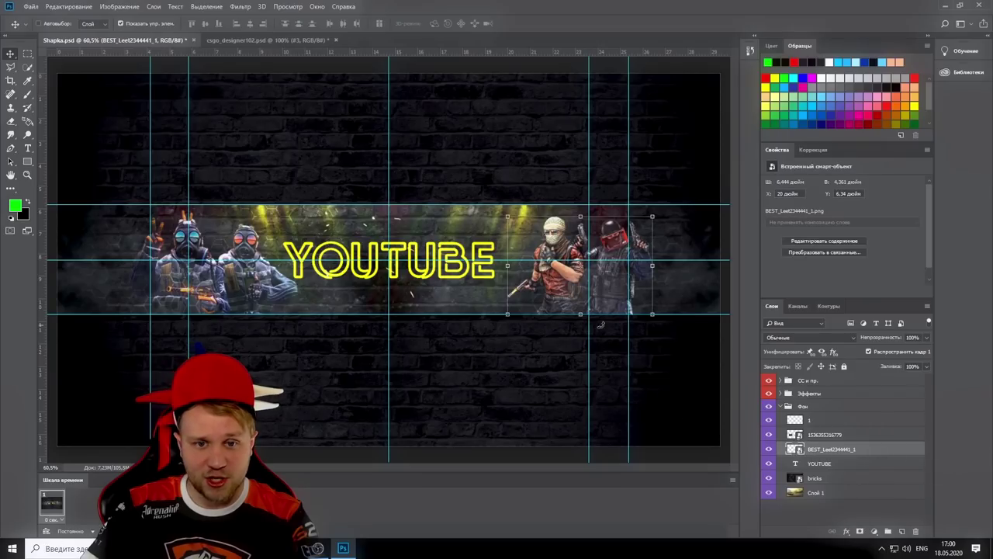
left_click_drag(550, 277, 559, 278)
left_click(826, 436)
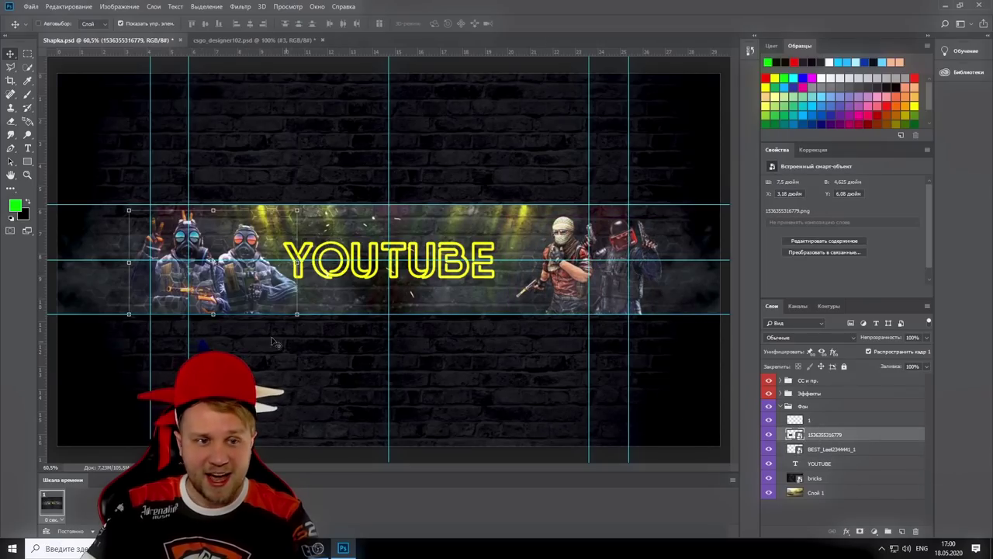
left_click_drag(230, 293, 202, 295)
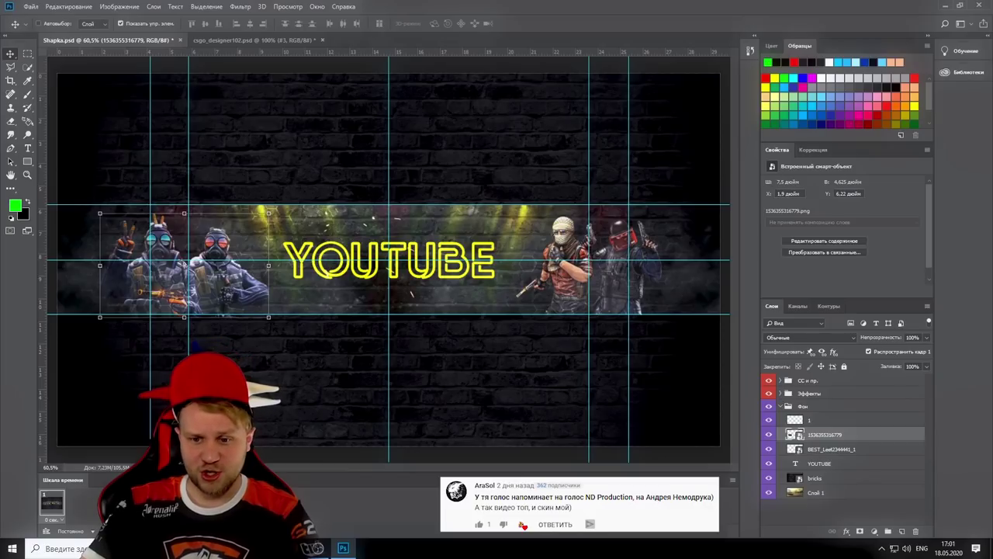
left_click(886, 464)
double_click(883, 466)
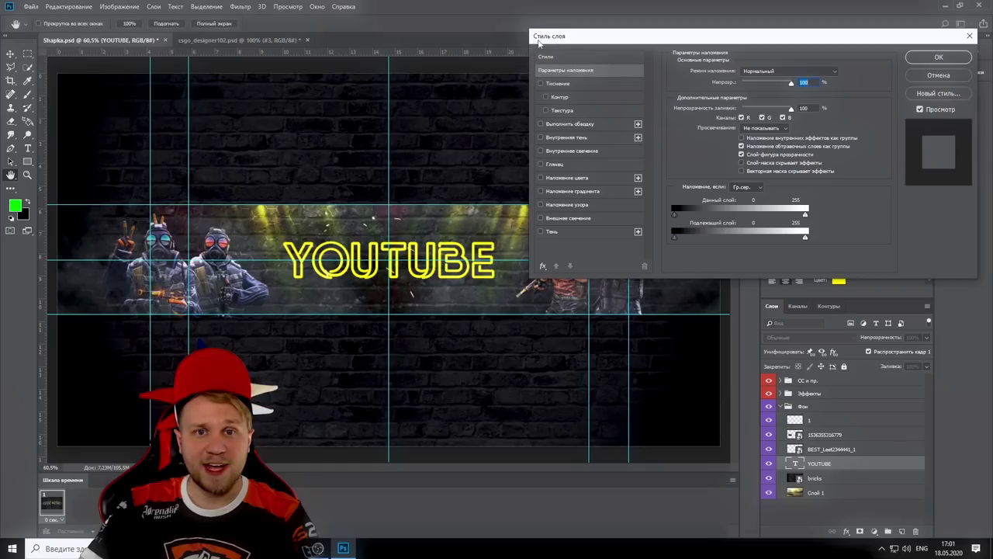
Add a yellow drop-shadow glow to YOUTUBE at 50% opacity, 15% spread, 139 px size.
left_click(540, 231)
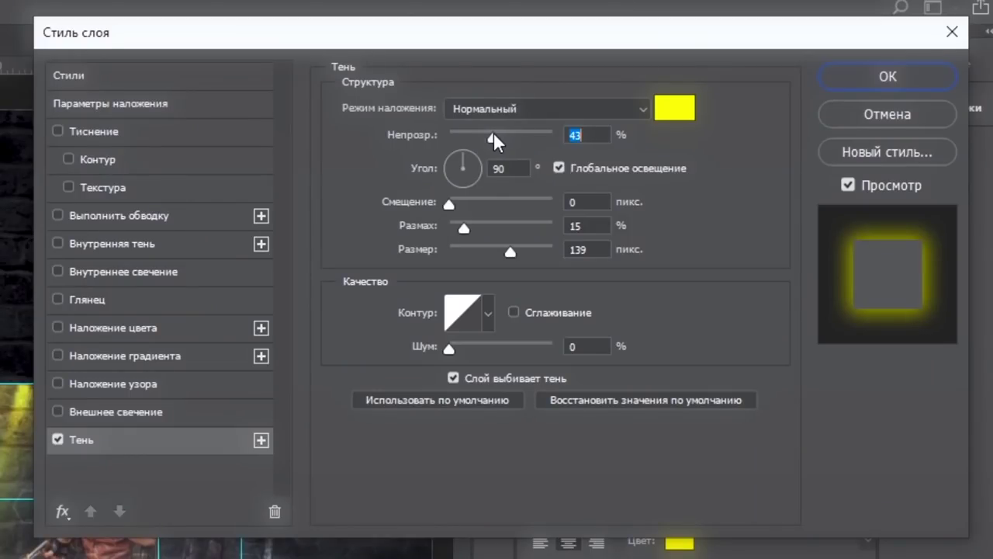
left_click_drag(490, 132, 501, 132)
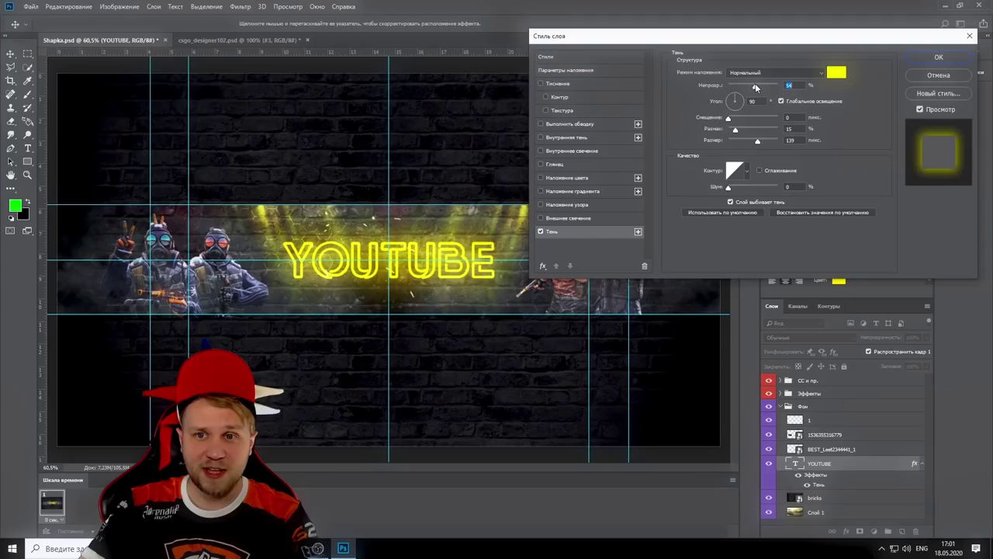
left_click_drag(755, 85, 752, 85)
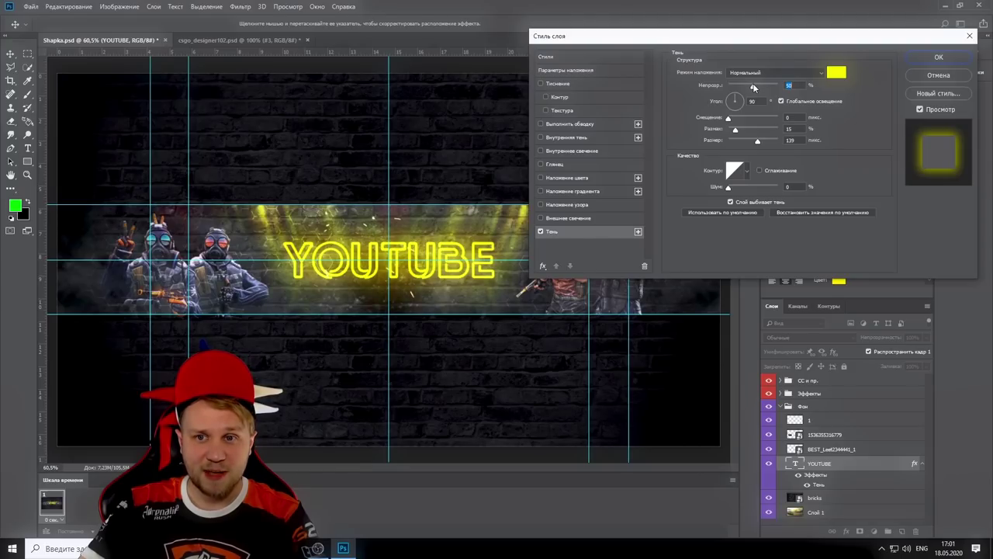
left_click(938, 57)
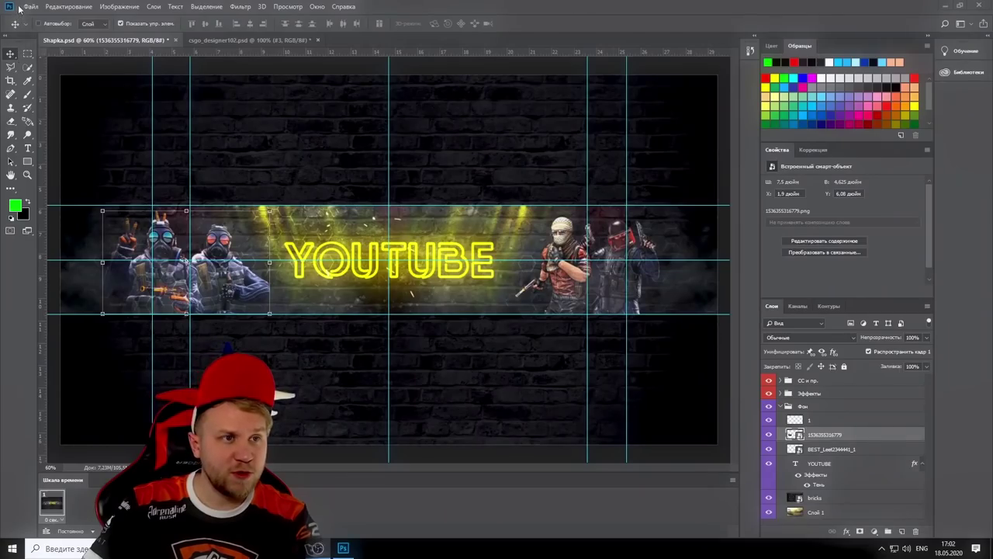
Save the banner as Shapka.png in PNG format, then bring up YouTube in the browser.
left_click(30, 6)
left_click(69, 123)
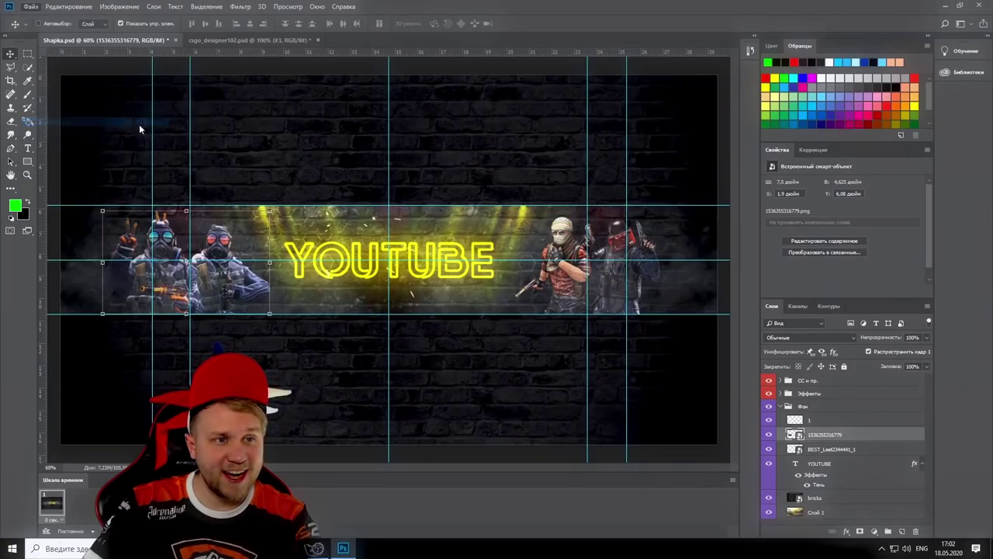
left_click(125, 397)
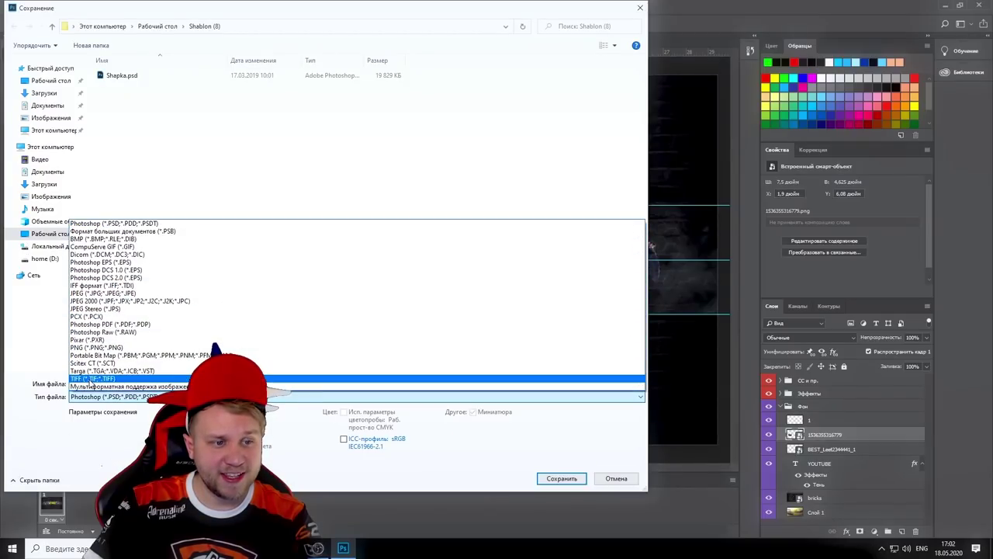
left_click(91, 348)
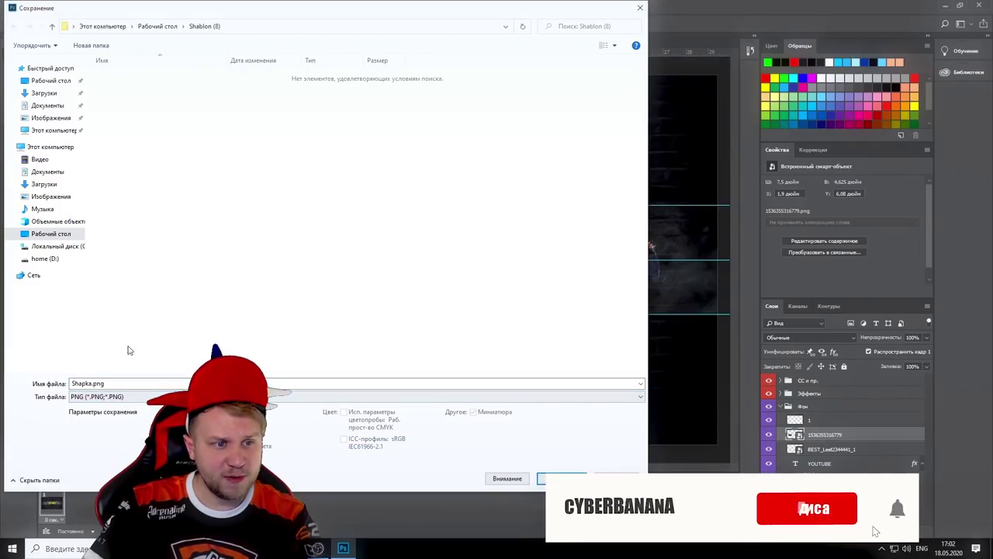
key("Return")
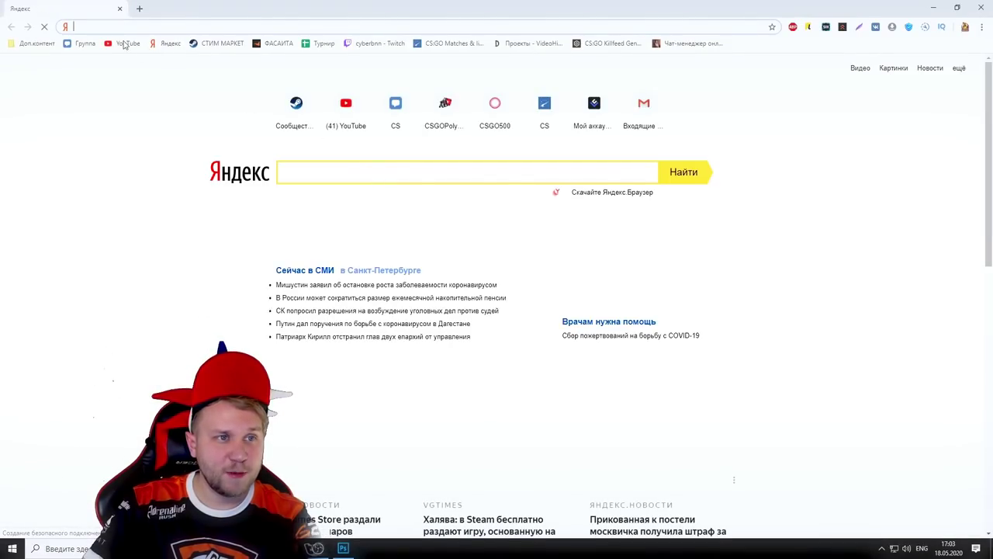
left_click(125, 43)
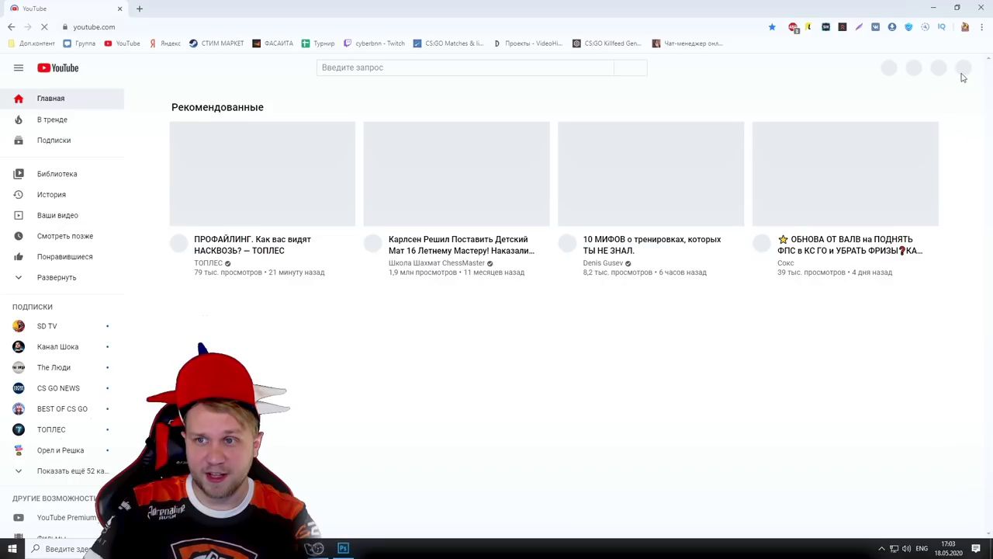
Go to your channel page and open the channel banner upload window.
left_click(960, 68)
left_click(908, 144)
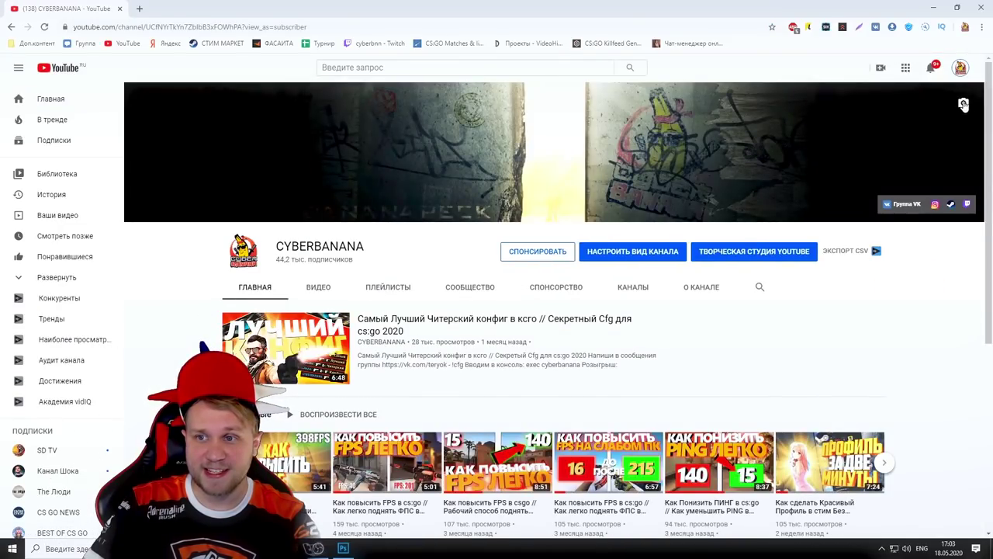
left_click(964, 105)
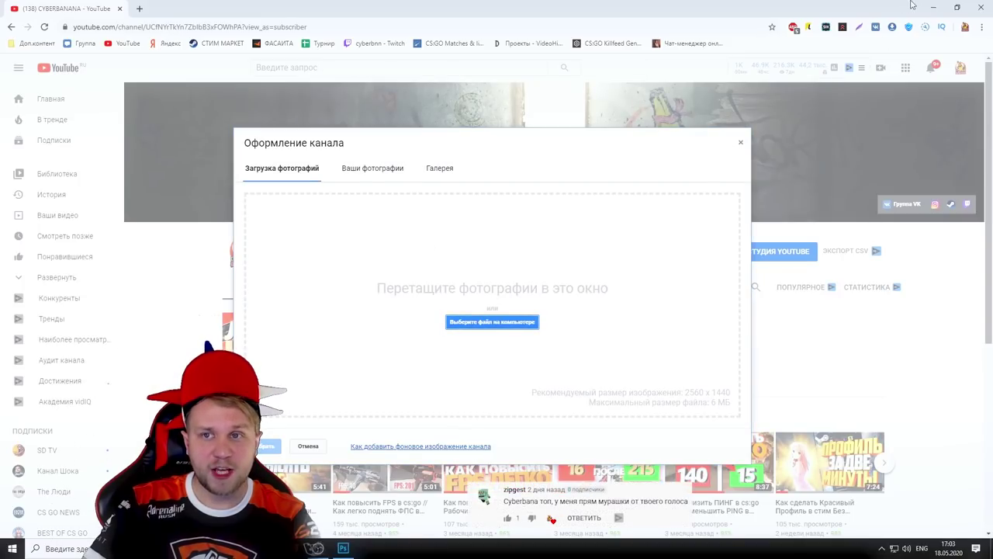
Drag Shapka.png from the Shablon (8) folder into the banner upload area.
left_click(934, 7)
double_click(19, 73)
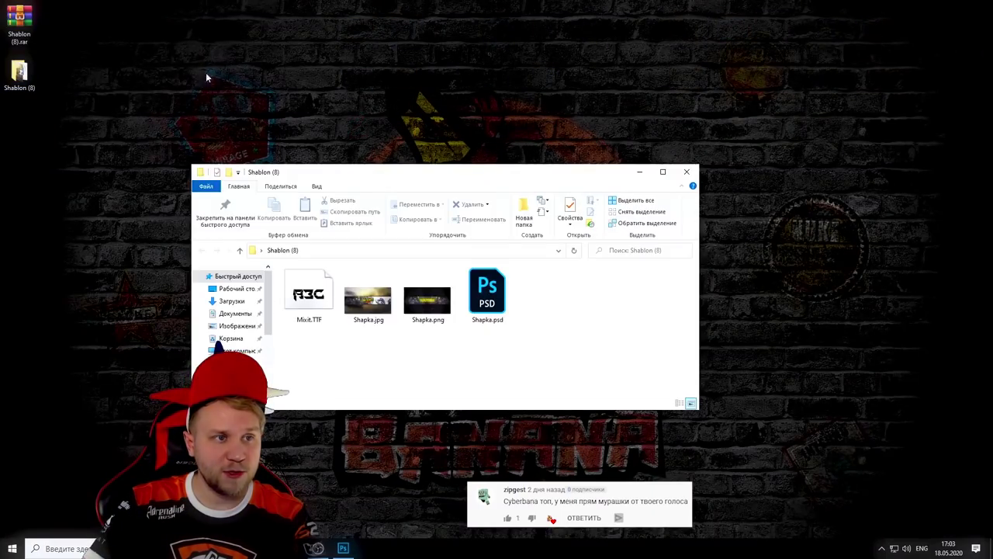
left_click_drag(421, 309, 341, 546)
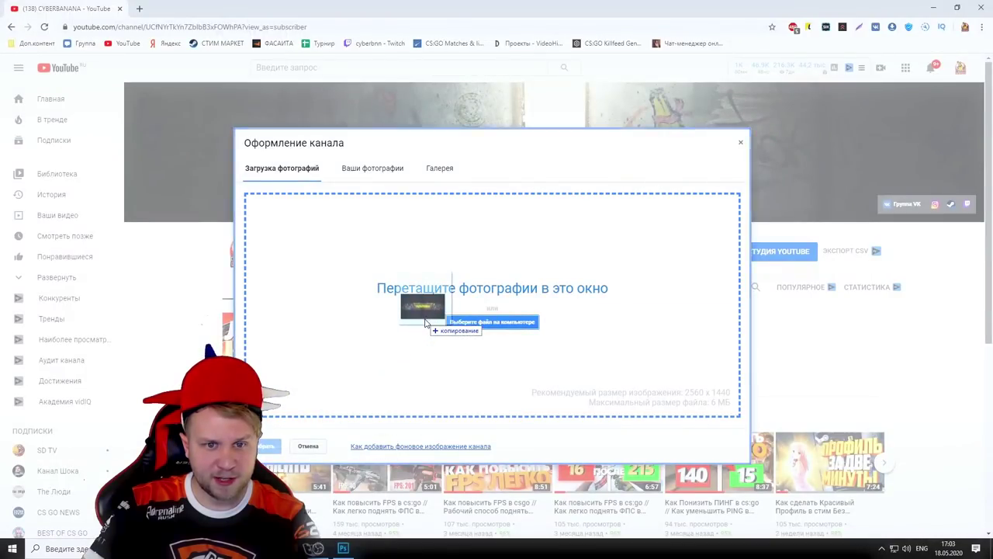
left_click_drag(343, 547, 496, 330)
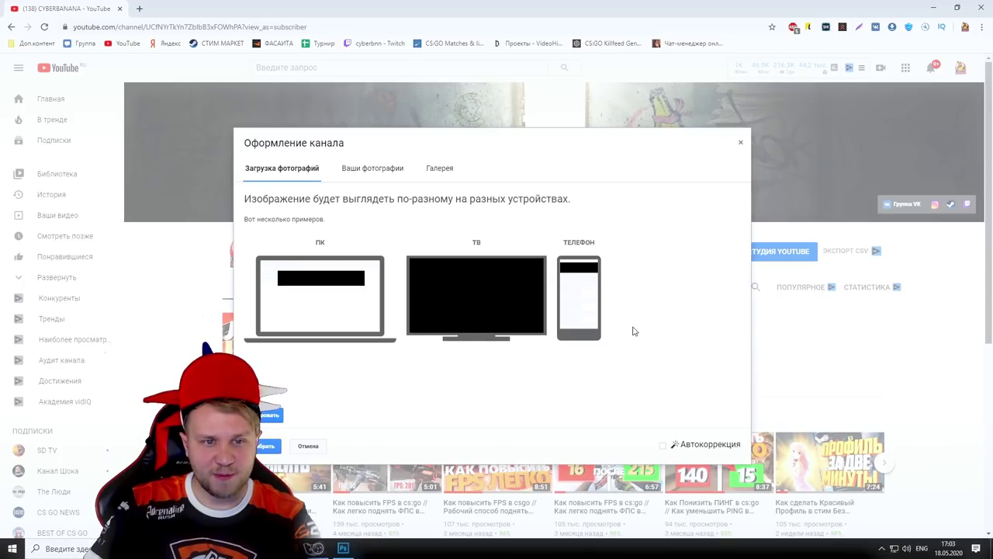
Confirm the Shapka.png preview with Select (Выбрать) to save the new channel banner.
left_click(265, 448)
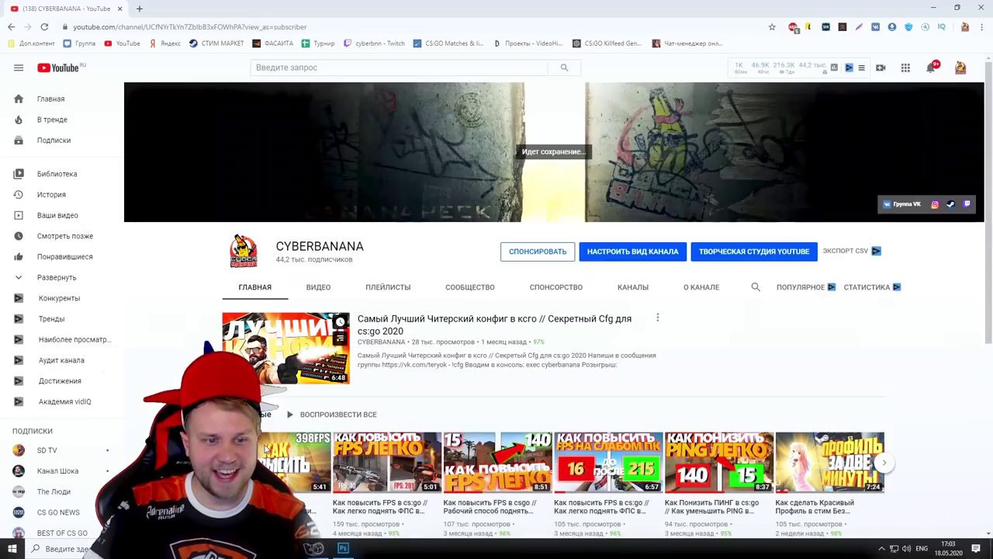